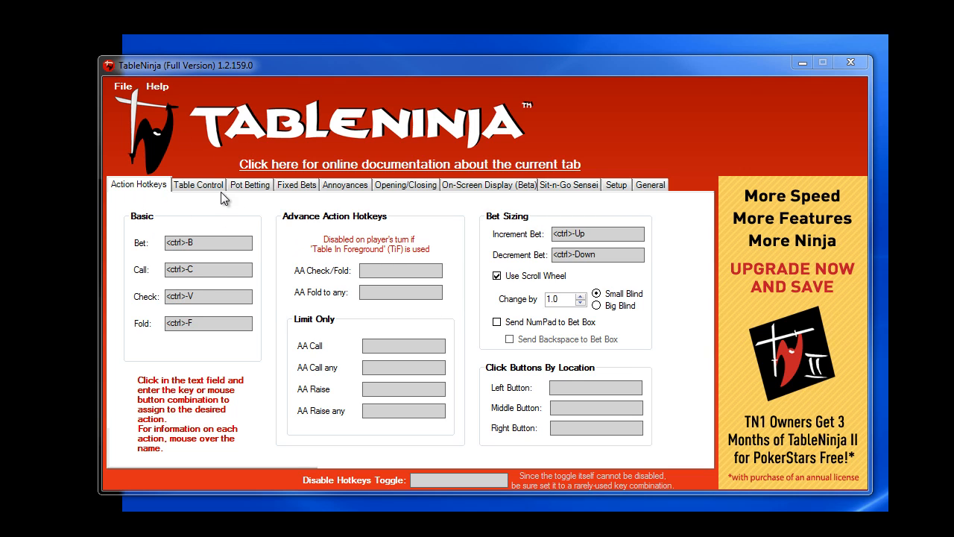
# Place the sample table window in the upper-right corner of the screen and save it as the first Set Table Aside location
pyautogui.click(198, 185)
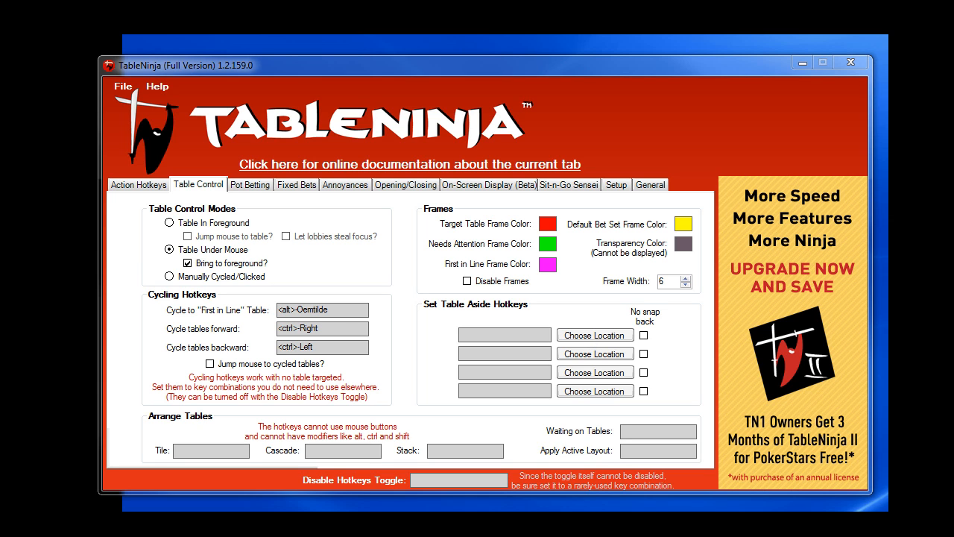
pyautogui.click(594, 335)
pyautogui.moveTo(373, 56); pyautogui.dragTo(741, 39)
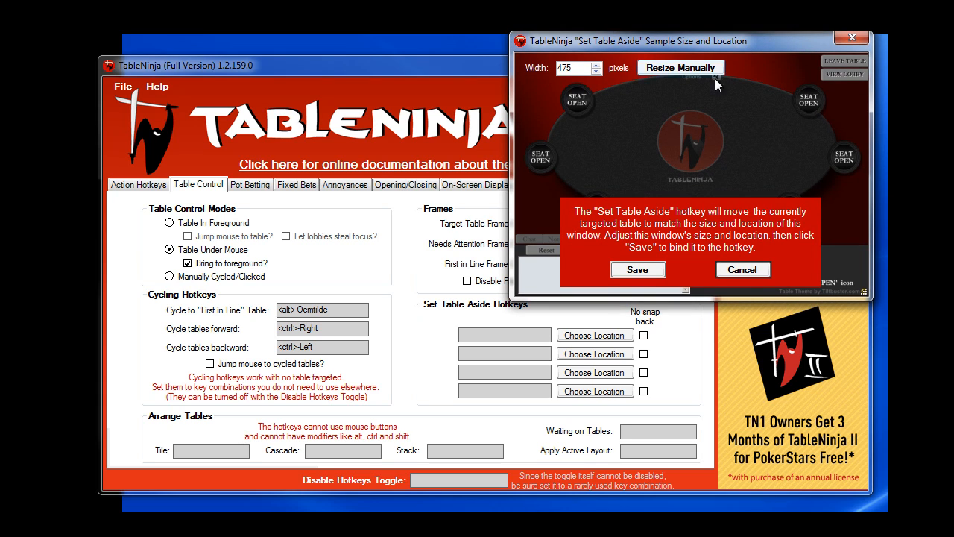
pyautogui.moveTo(512, 297); pyautogui.dragTo(534, 364)
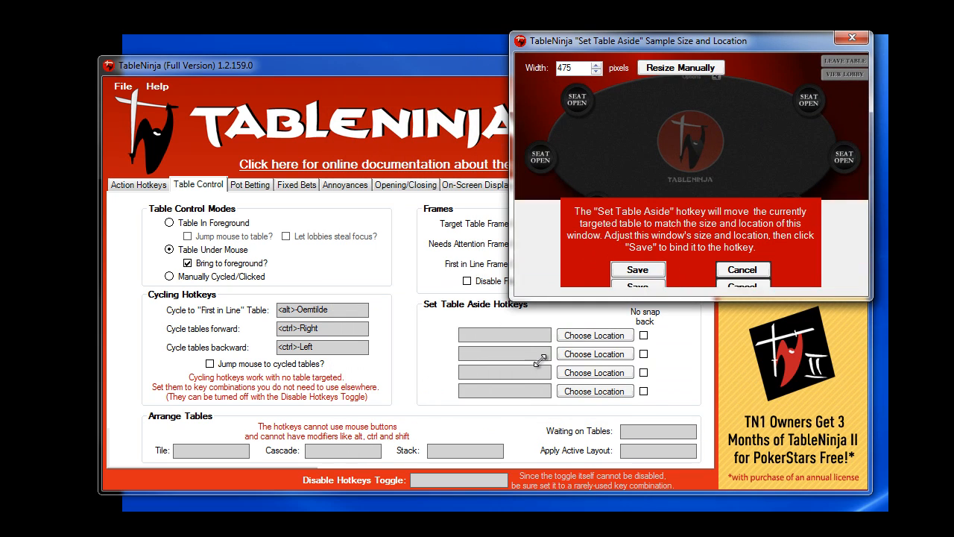
pyautogui.click(632, 273)
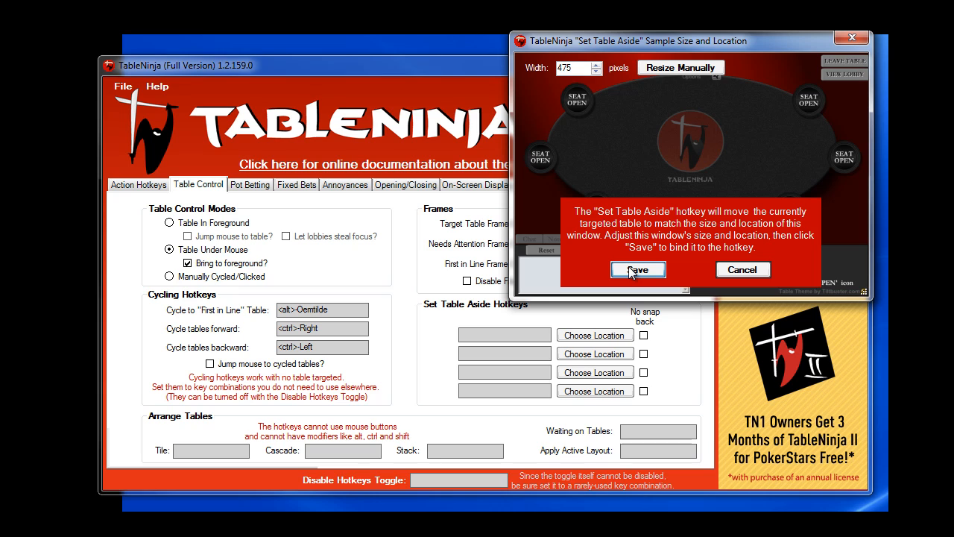
# Try A as the first Set Table Aside hotkey and clear the assignment
pyautogui.click(501, 336)
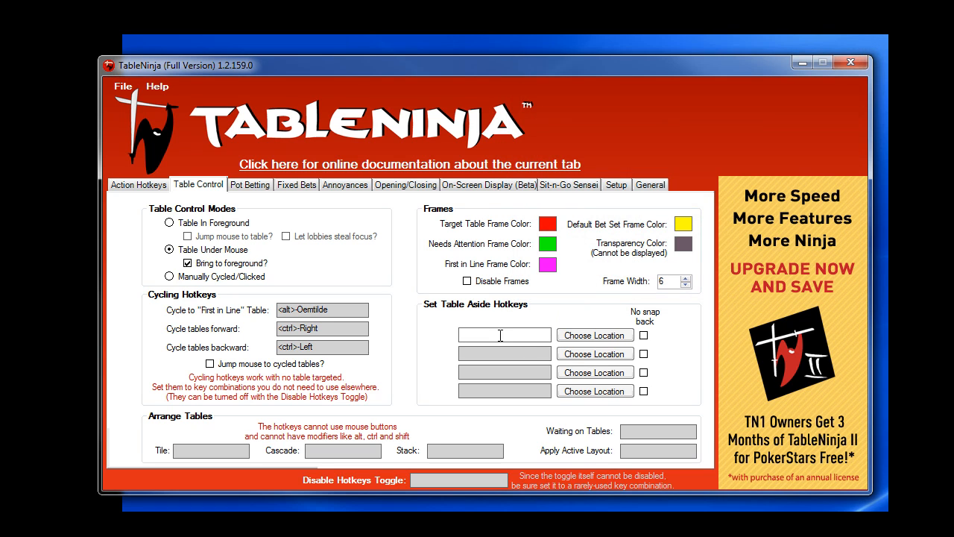
pyautogui.press('a')
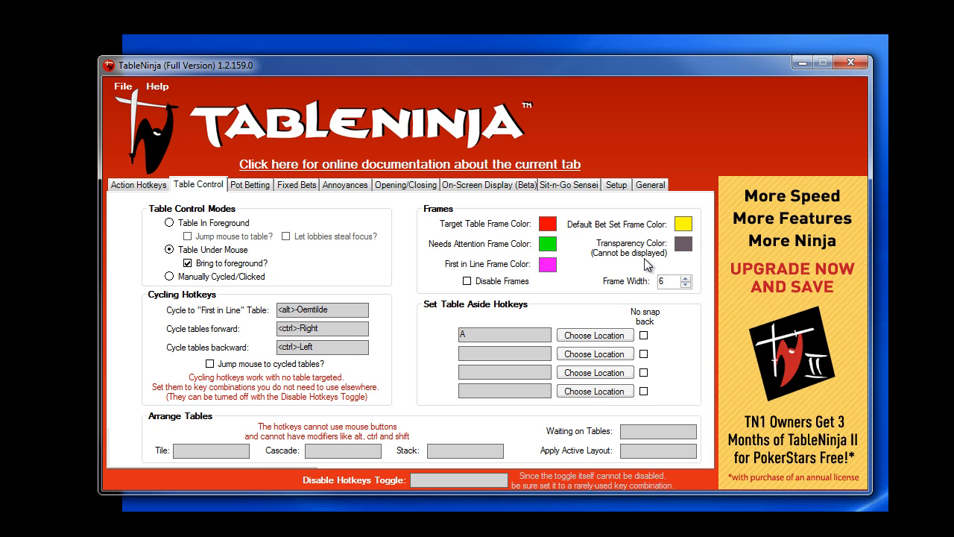
pyautogui.click(492, 336)
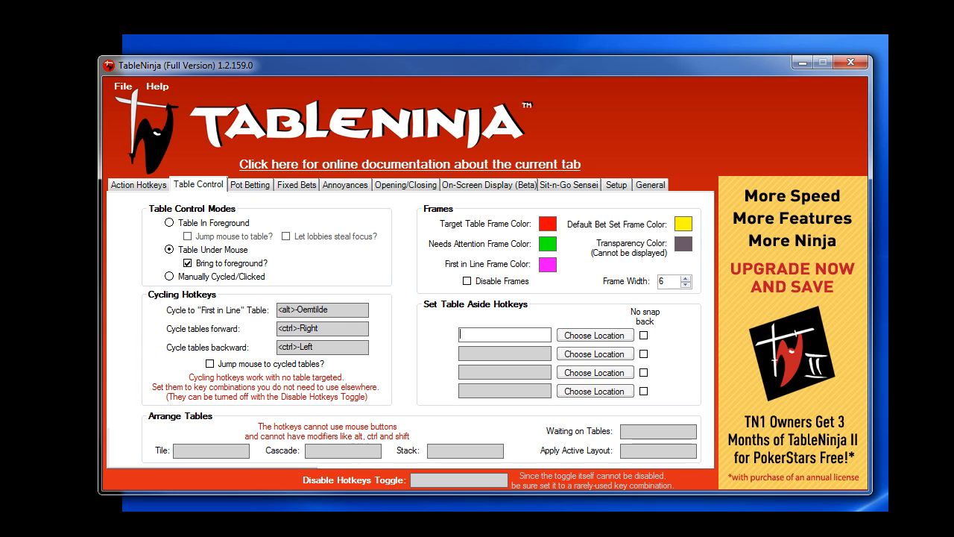
# Examine the default pot betting amounts for pre-flop, re-raises, flop and river
pyautogui.click(251, 186)
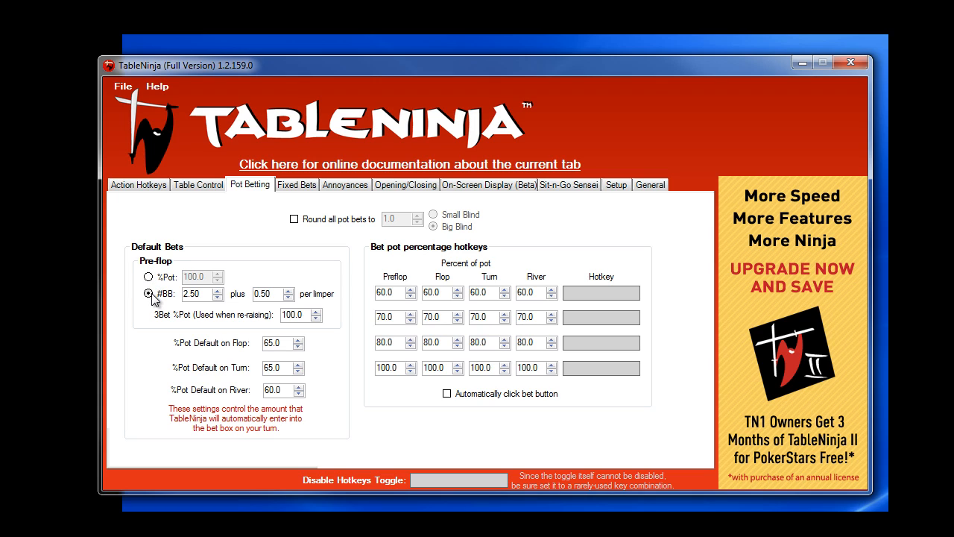
pyautogui.moveTo(204, 295); pyautogui.dragTo(174, 298)
pyautogui.click(196, 294)
pyautogui.moveTo(201, 295); pyautogui.dragTo(181, 297)
pyautogui.click(209, 293)
pyautogui.moveTo(296, 312); pyautogui.dragTo(292, 313)
pyautogui.moveTo(288, 344); pyautogui.dragTo(259, 359)
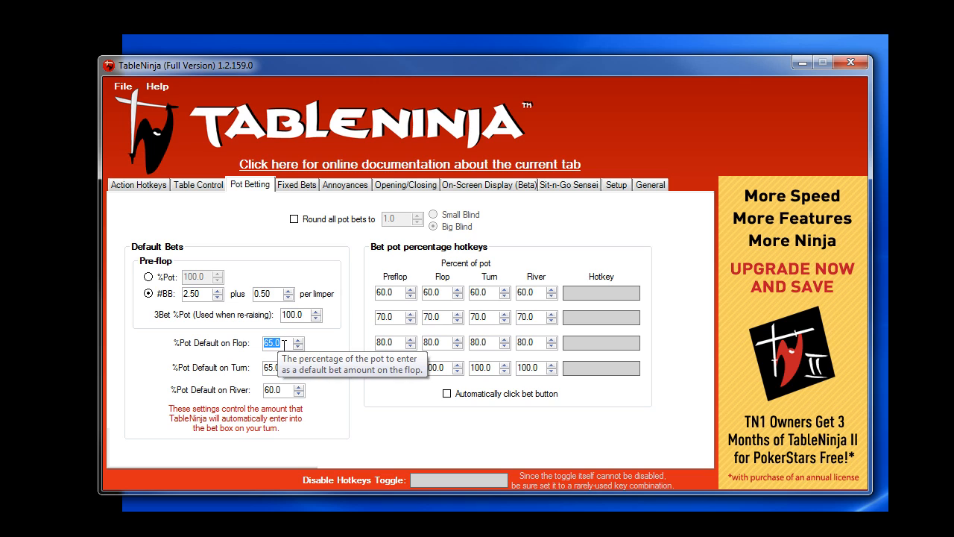
pyautogui.click(286, 391)
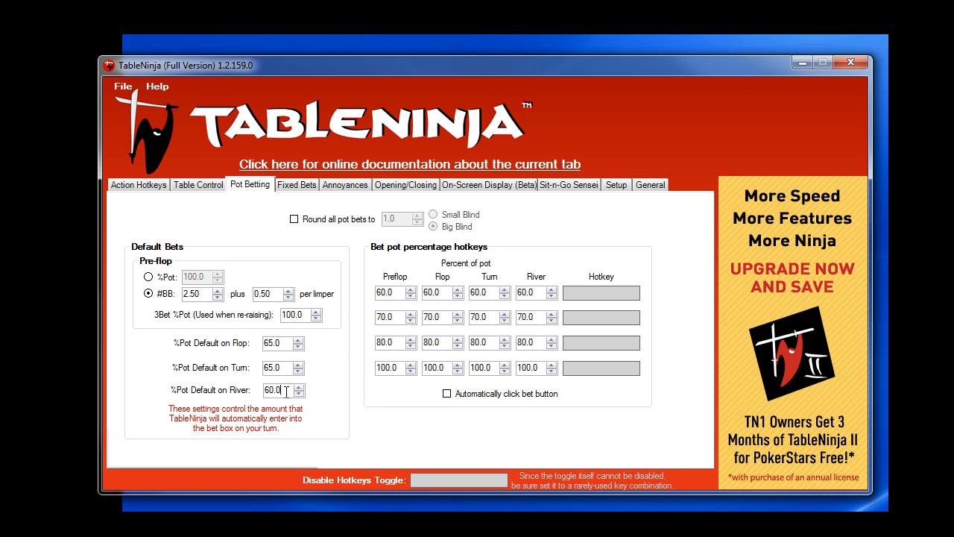
# Set the default pot percentage on the turn to 75.0
pyautogui.doubleClick(274, 367)
pyautogui.write('7')
pyautogui.moveTo(282, 391); pyautogui.dragTo(265, 390)
pyautogui.click(281, 341)
pyautogui.click(270, 343)
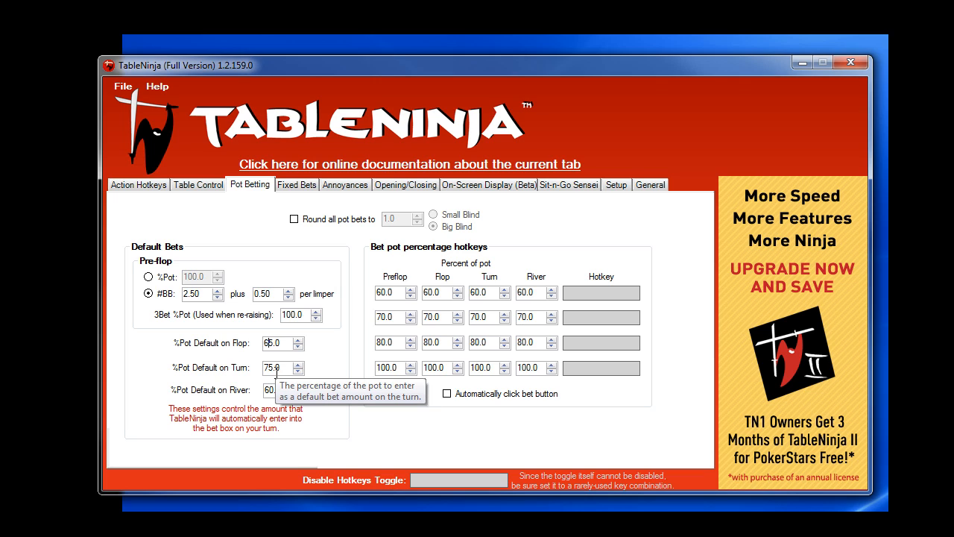
pyautogui.press('Tab')
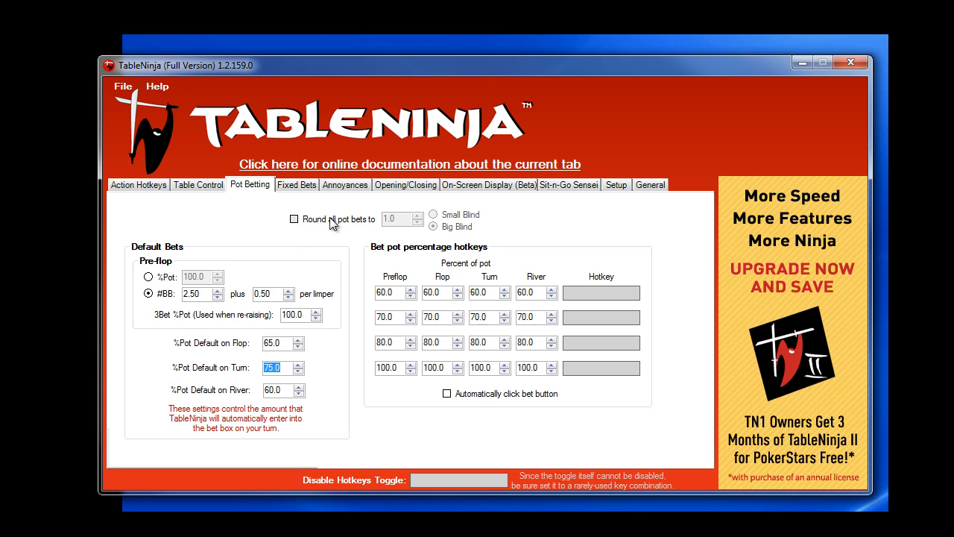
# Try rounding all pot bets with the small blind and big blind options, and turn the rounding off again
pyautogui.click(295, 219)
pyautogui.click(433, 214)
pyautogui.click(433, 227)
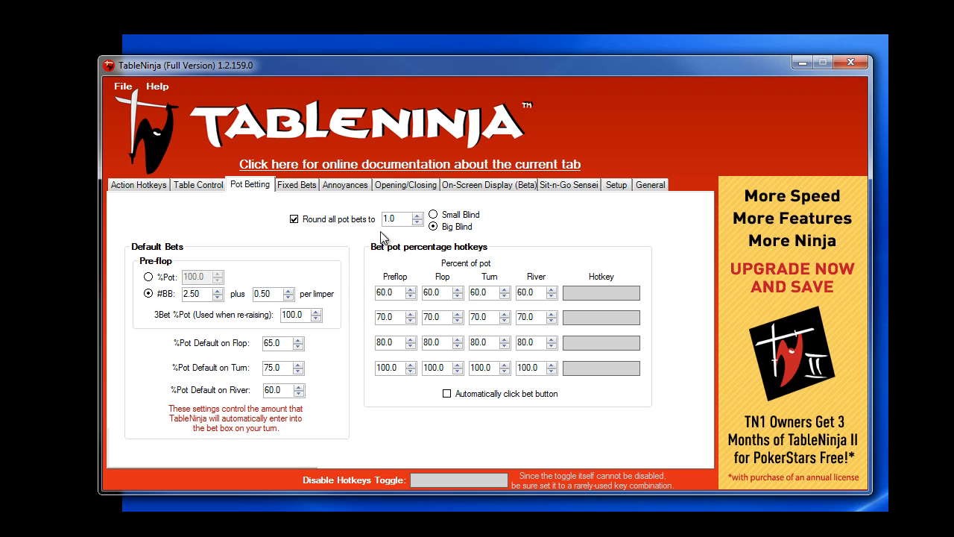
pyautogui.click(294, 220)
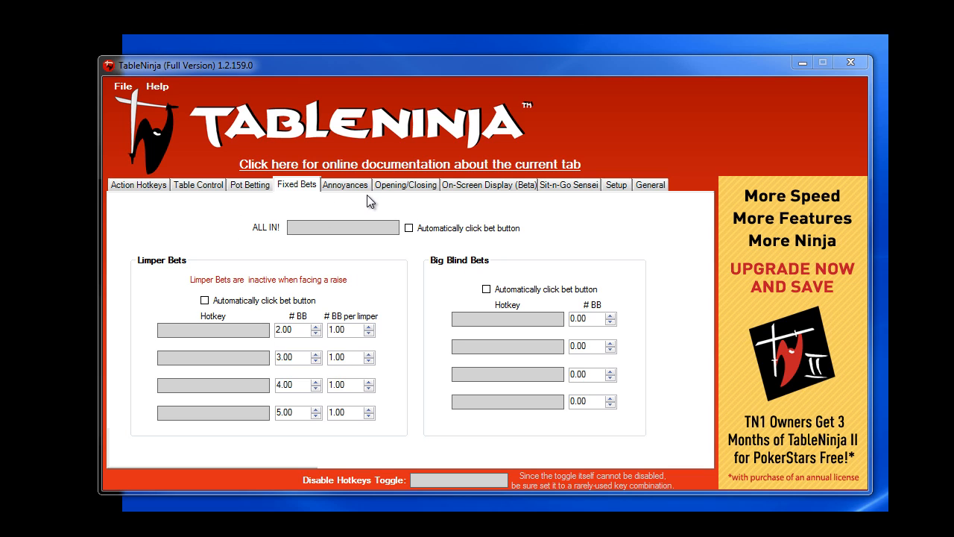
# Assign B as the "Sit out next hand" hotkey for the target table and C for all tables
pyautogui.click(347, 187)
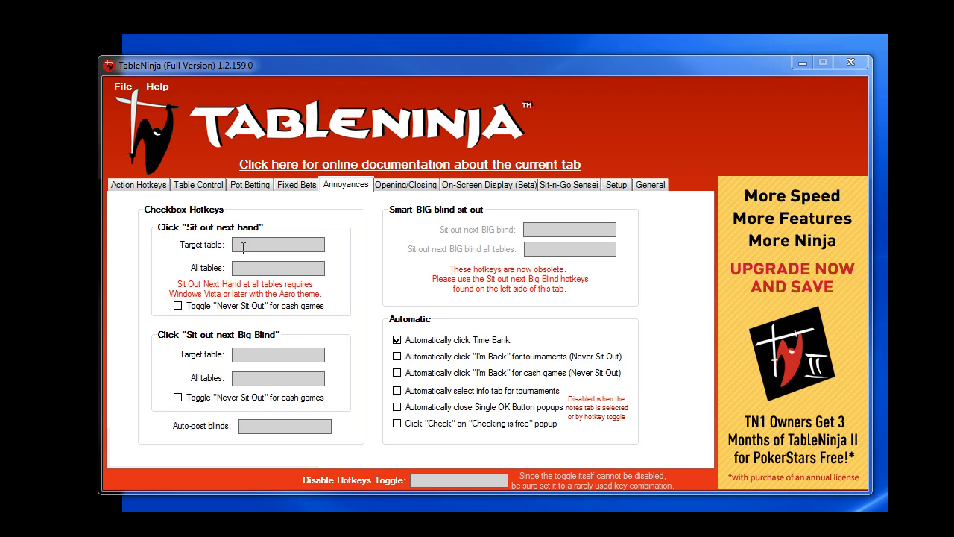
pyautogui.click(243, 248)
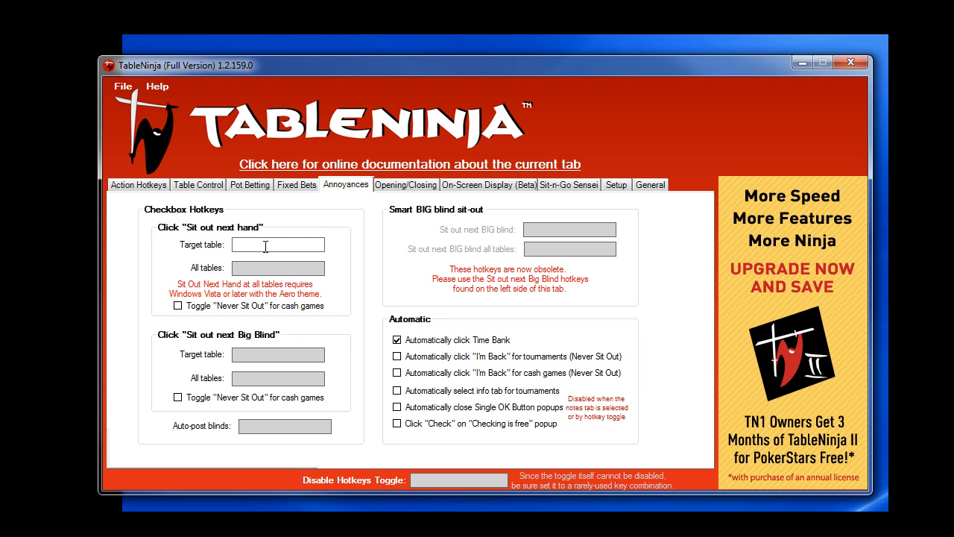
pyautogui.press('b')
pyautogui.click(256, 267)
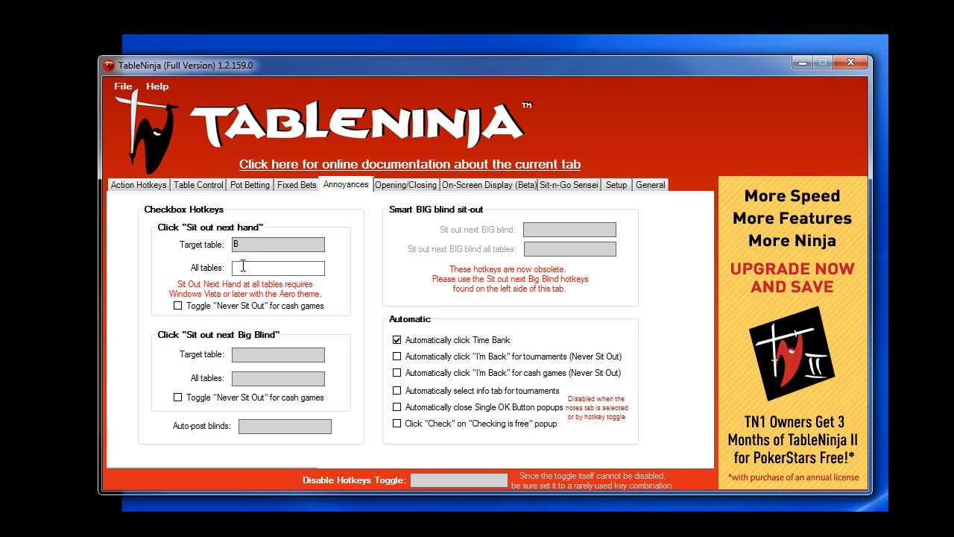
pyautogui.press('c')
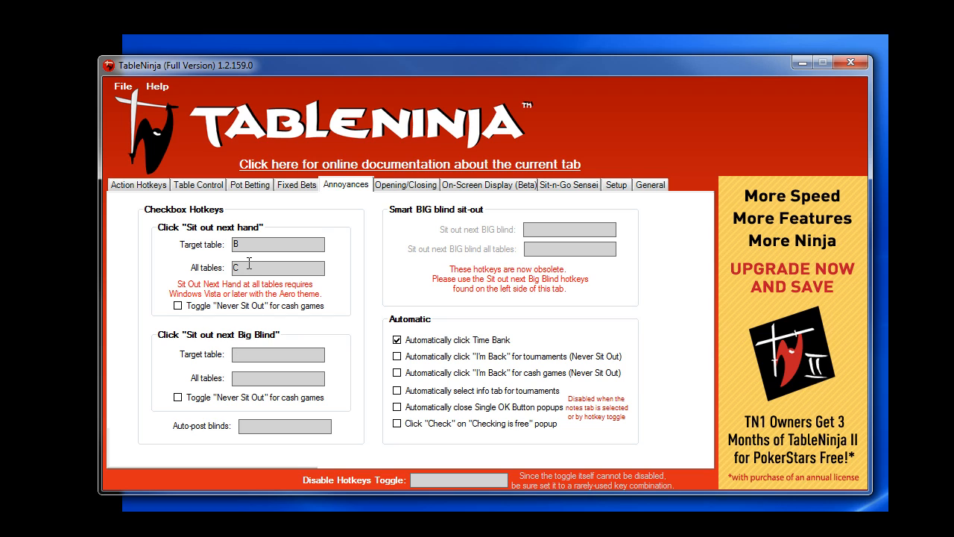
pyautogui.click(257, 353)
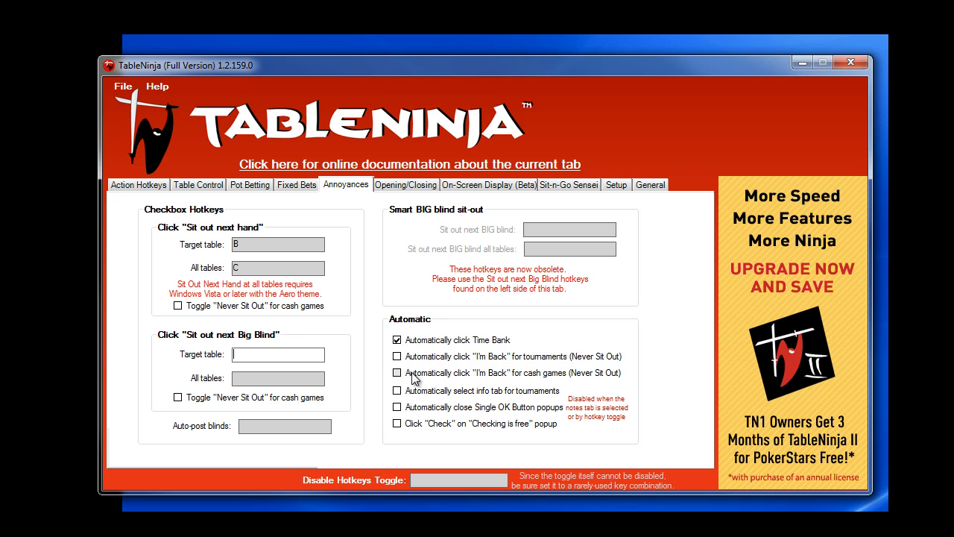
# Enable automatic "I'm Back" for cash games and automatic "Check" on the "Checking is free" popup
pyautogui.moveTo(415, 379)
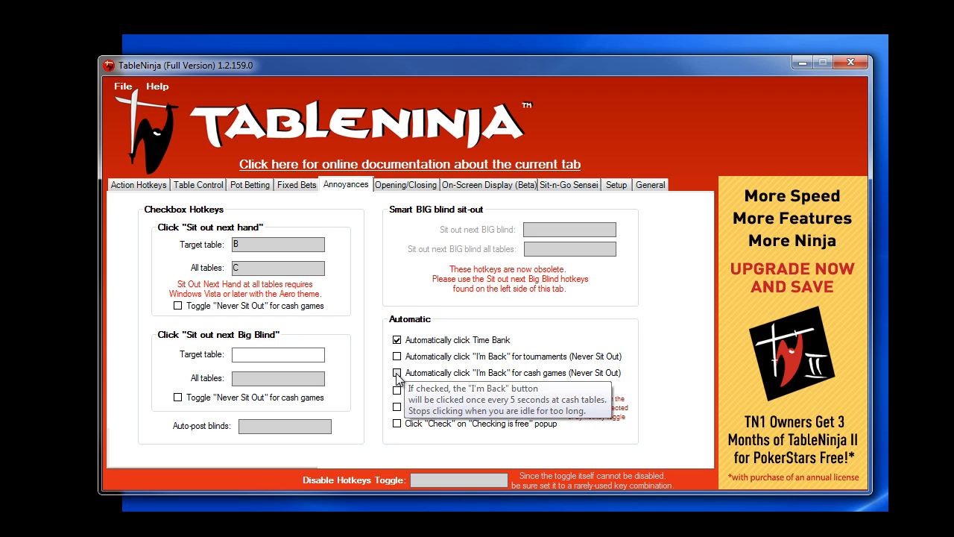
pyautogui.click(396, 373)
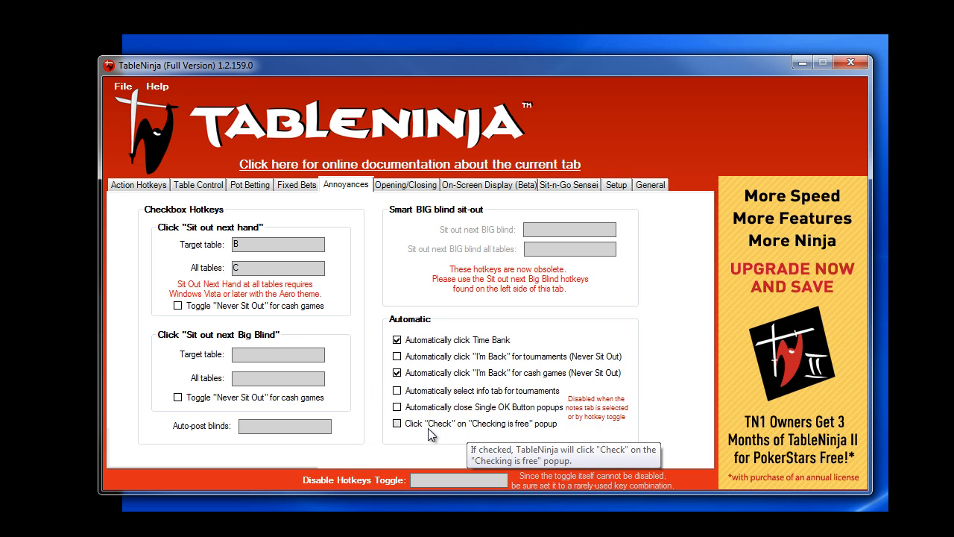
pyautogui.click(406, 428)
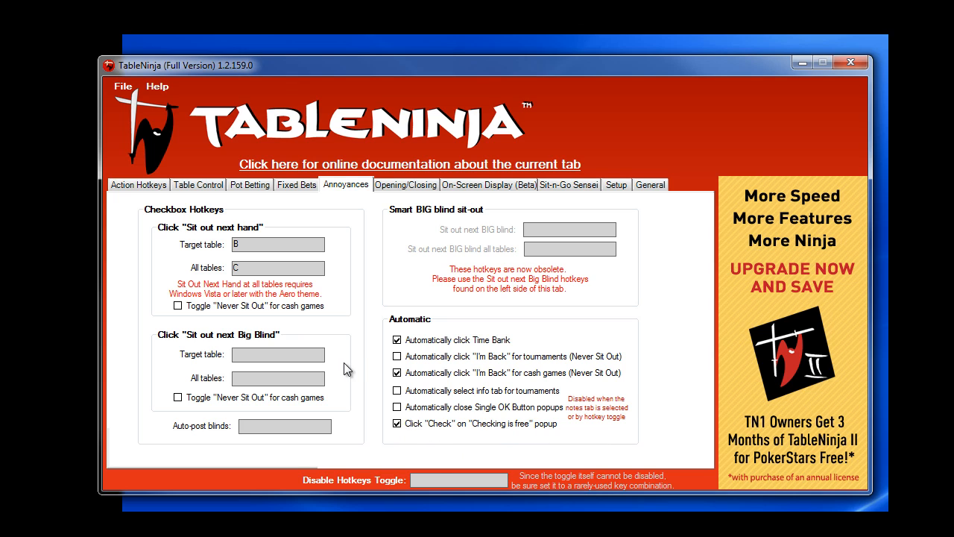
# Enable the stack size in BB display for No Limit Cash Games and increase its X and Y position offsets slightly
pyautogui.click(396, 186)
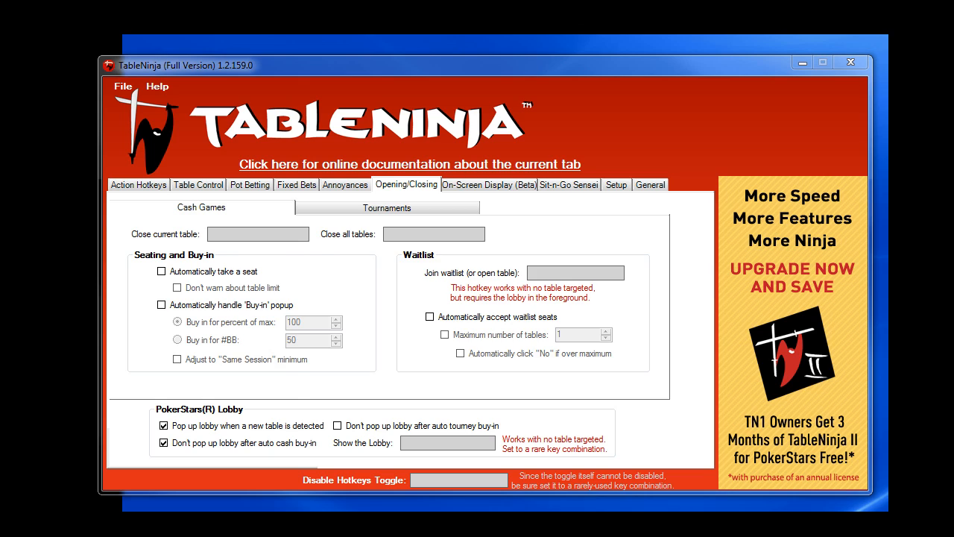
pyautogui.click(490, 185)
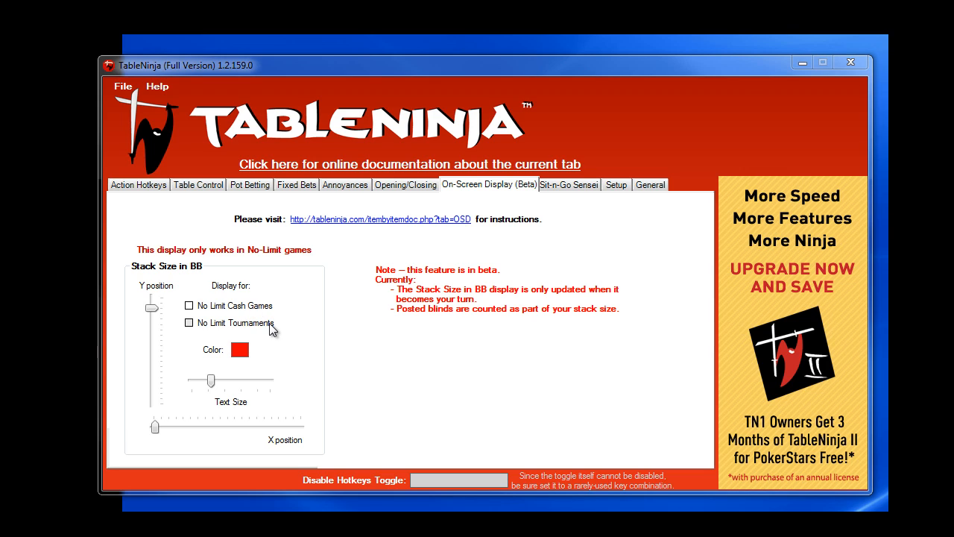
pyautogui.click(190, 307)
pyautogui.moveTo(151, 308); pyautogui.dragTo(150, 369)
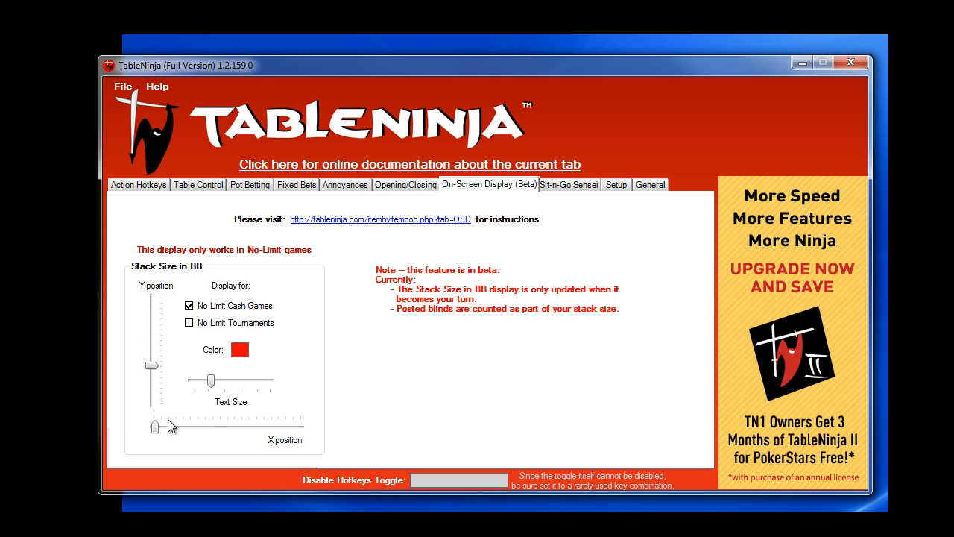
pyautogui.moveTo(155, 427); pyautogui.dragTo(184, 428)
pyautogui.moveTo(150, 367); pyautogui.dragTo(152, 321)
# Examine the Sit-n-Go Opener settings, the available table layouts and PokerStars themes, and the general options
pyautogui.click(569, 184)
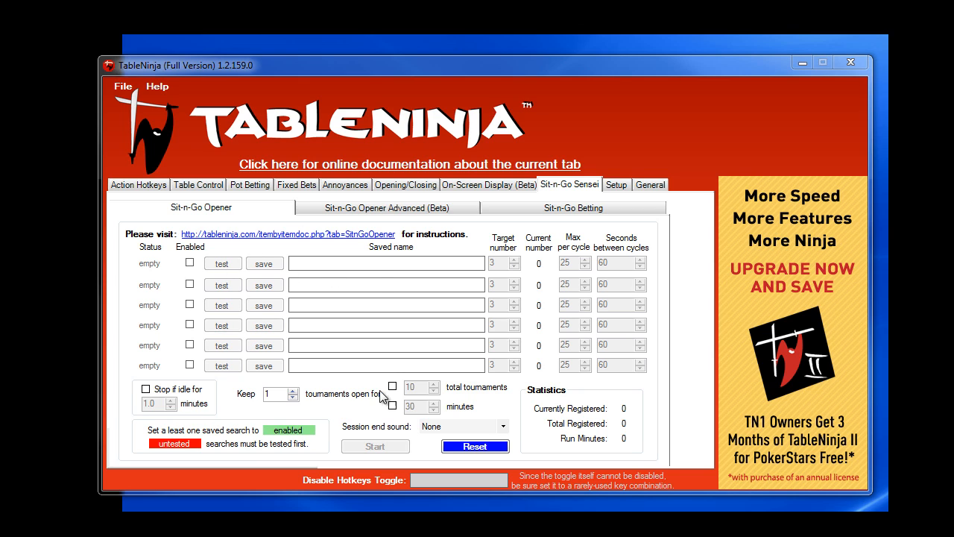
pyautogui.click(615, 186)
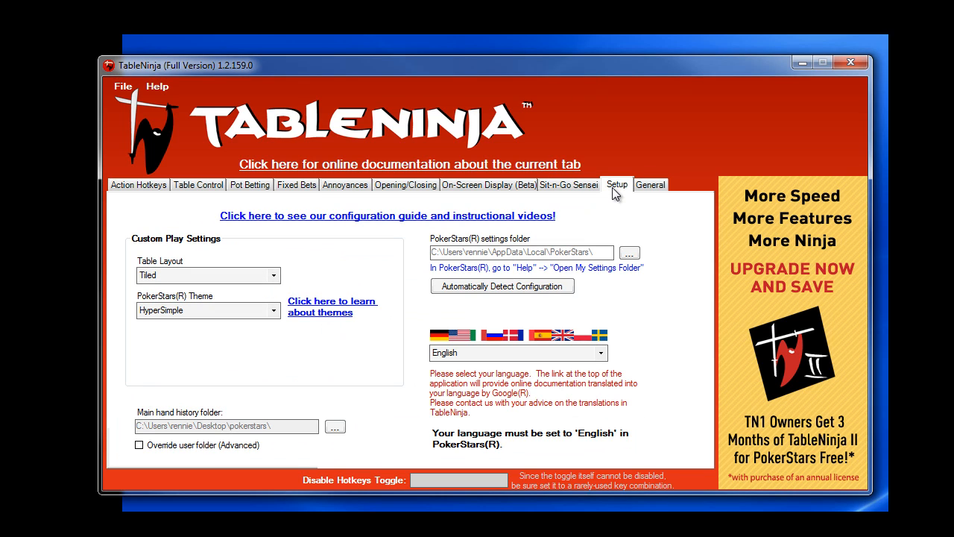
pyautogui.click(273, 275)
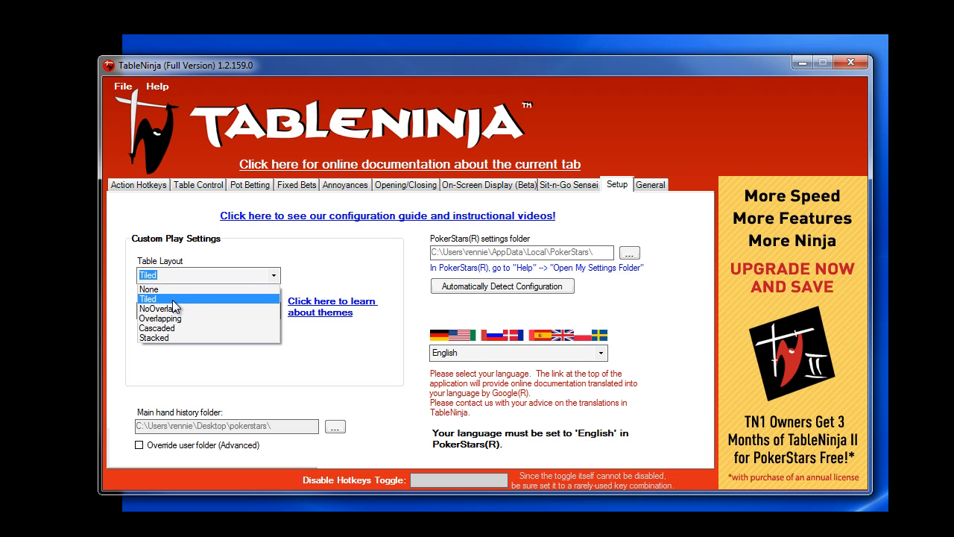
pyautogui.click(322, 274)
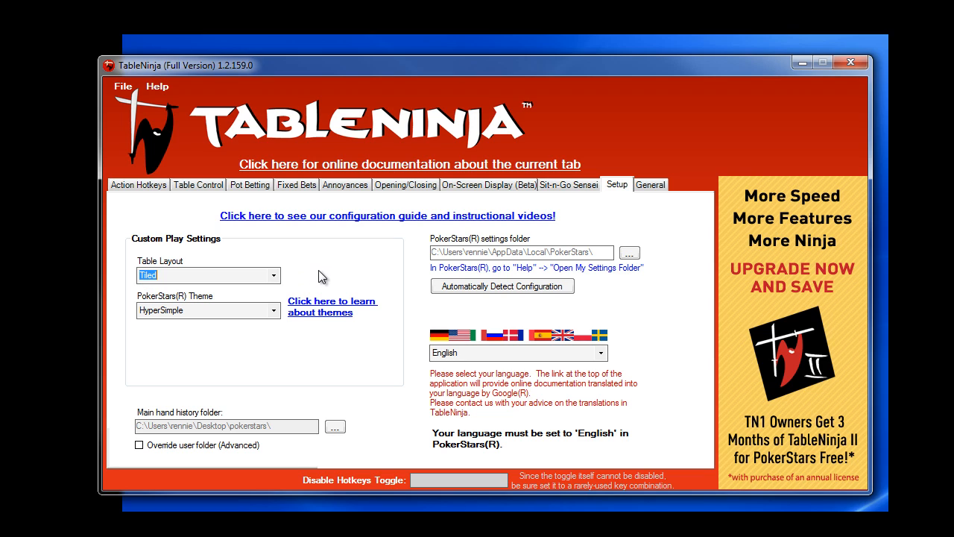
pyautogui.click(274, 313)
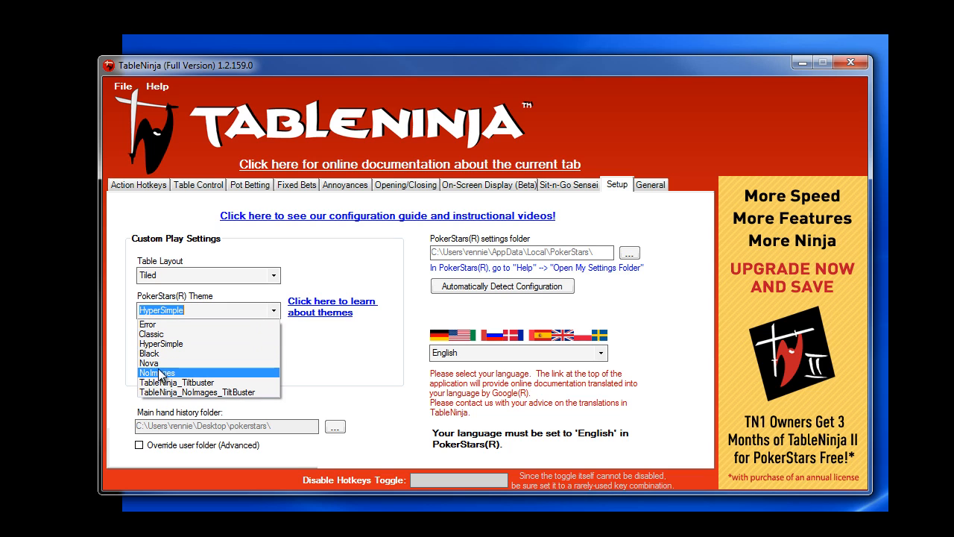
pyautogui.click(120, 342)
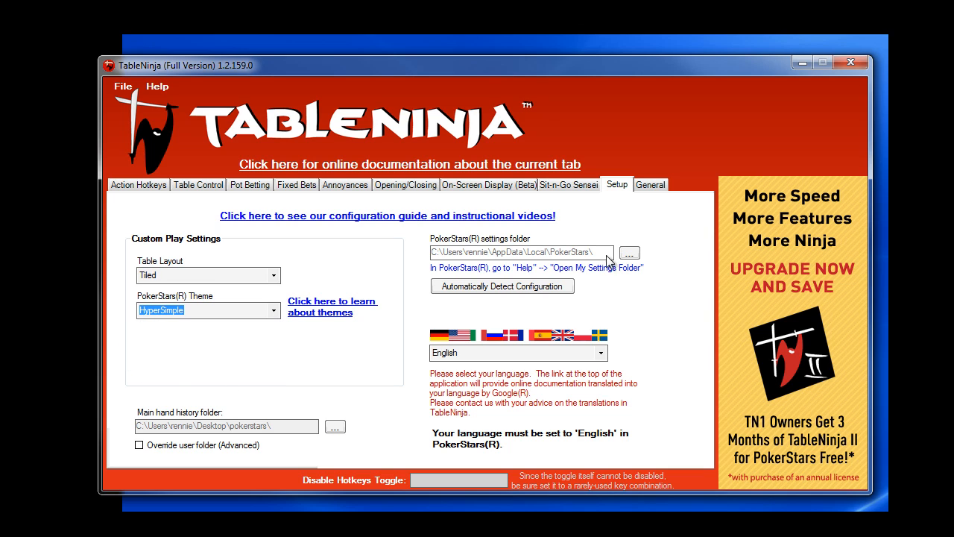
pyautogui.click(651, 183)
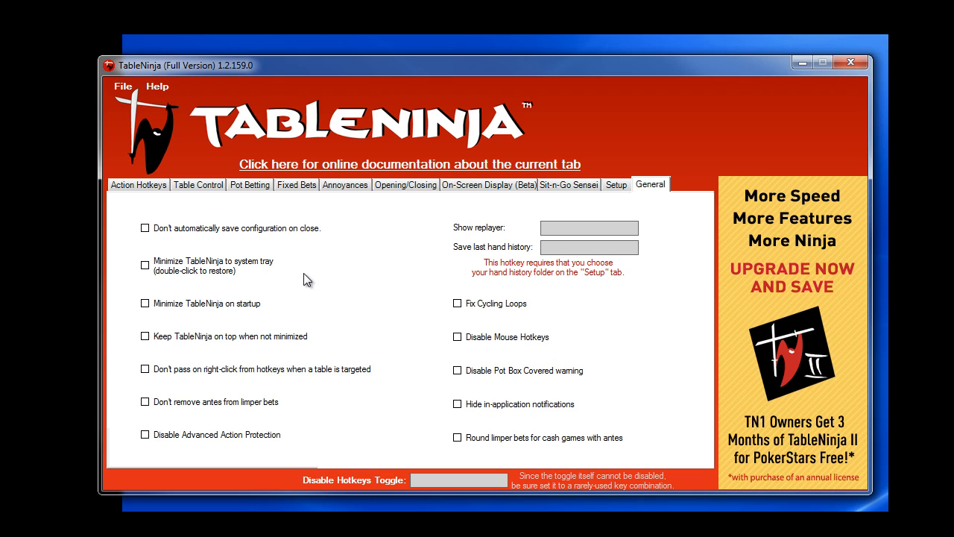
pyautogui.click(608, 189)
pyautogui.click(578, 184)
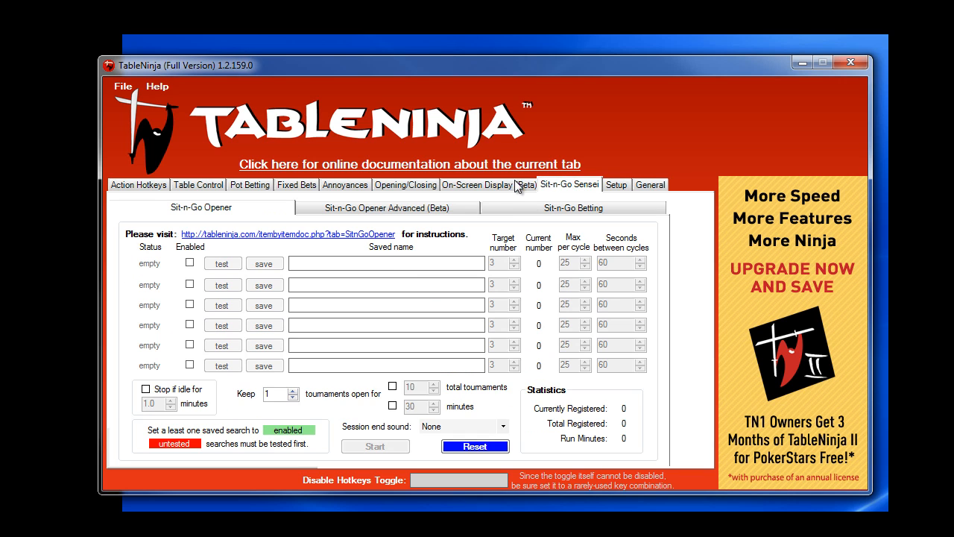
pyautogui.click(518, 182)
pyautogui.click(407, 184)
pyautogui.click(341, 186)
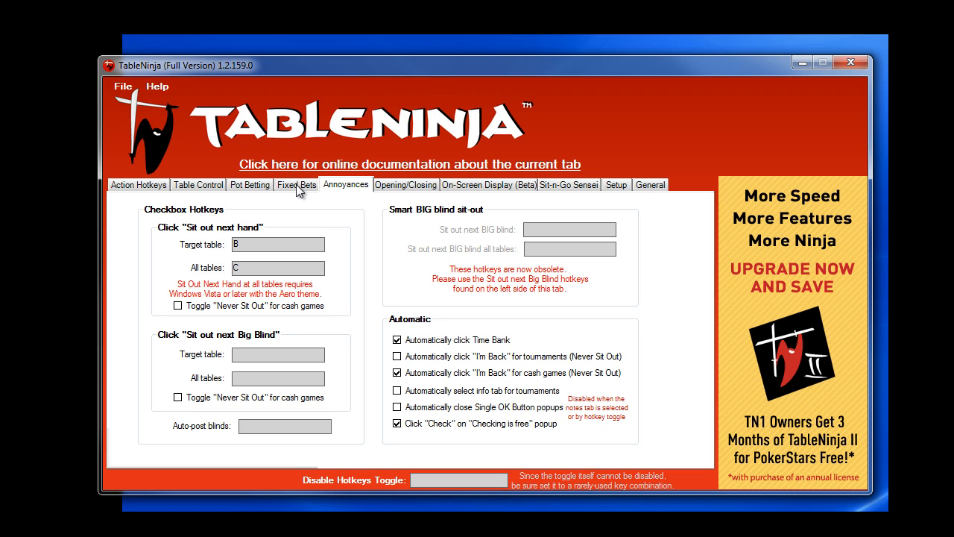
pyautogui.click(250, 185)
pyautogui.click(218, 186)
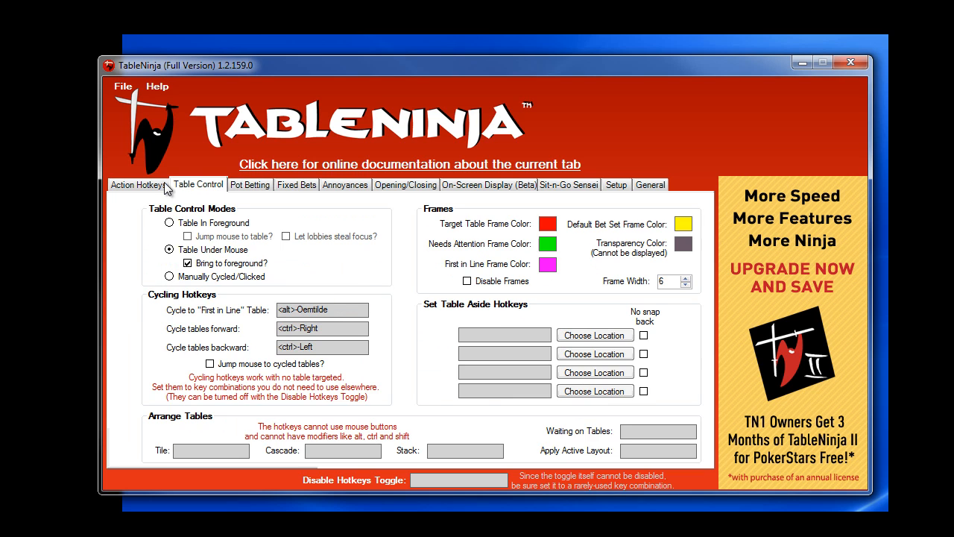
pyautogui.click(167, 185)
pyautogui.click(661, 189)
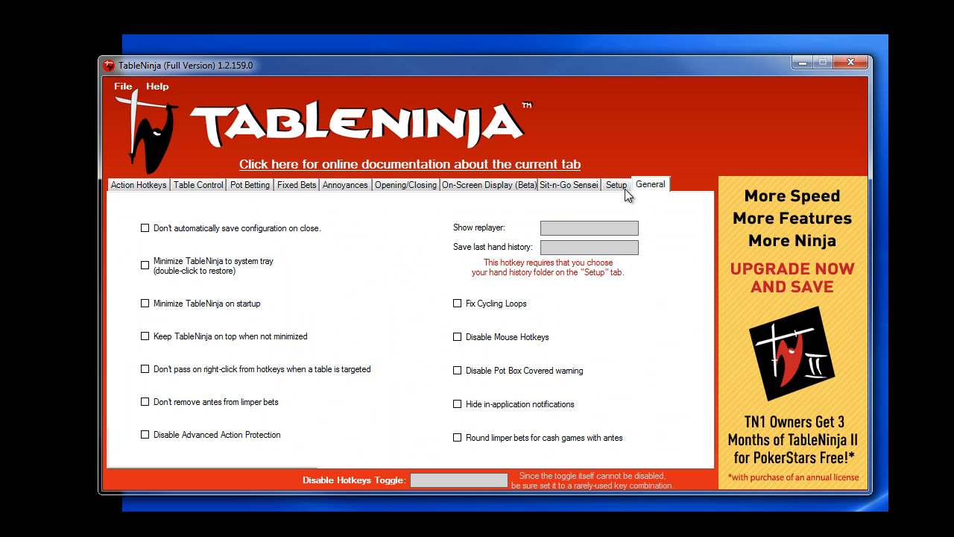
pyautogui.click(615, 191)
pyautogui.click(556, 191)
pyautogui.click(501, 184)
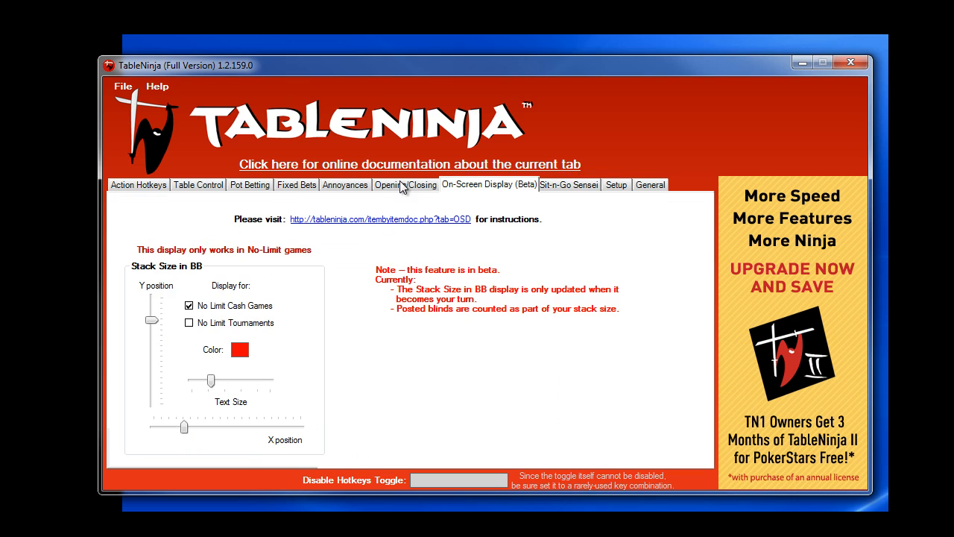
pyautogui.click(394, 185)
pyautogui.click(316, 191)
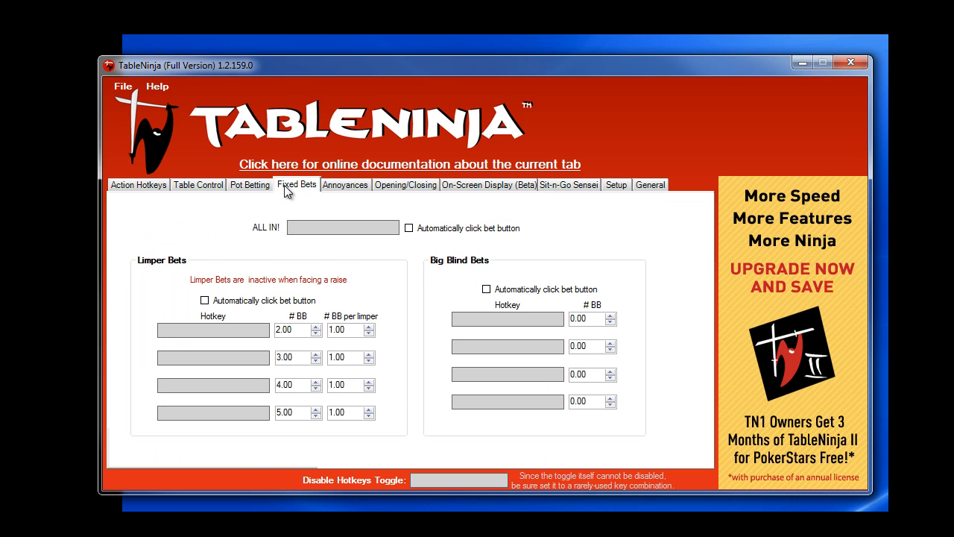